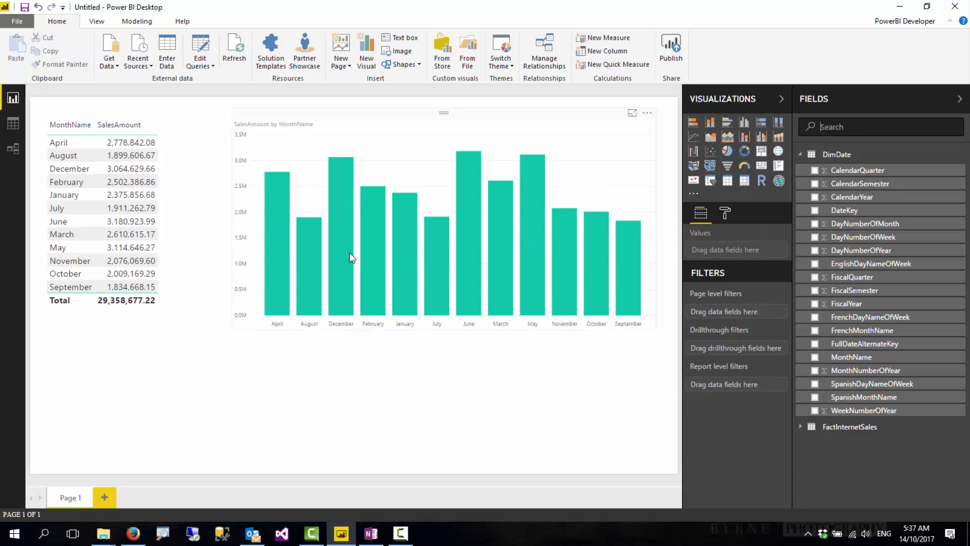
Select the sales-by-month table and MonthName field, then view DimDate's rows in data view.
{"action": "left_click", "coordinate": [124, 114]}
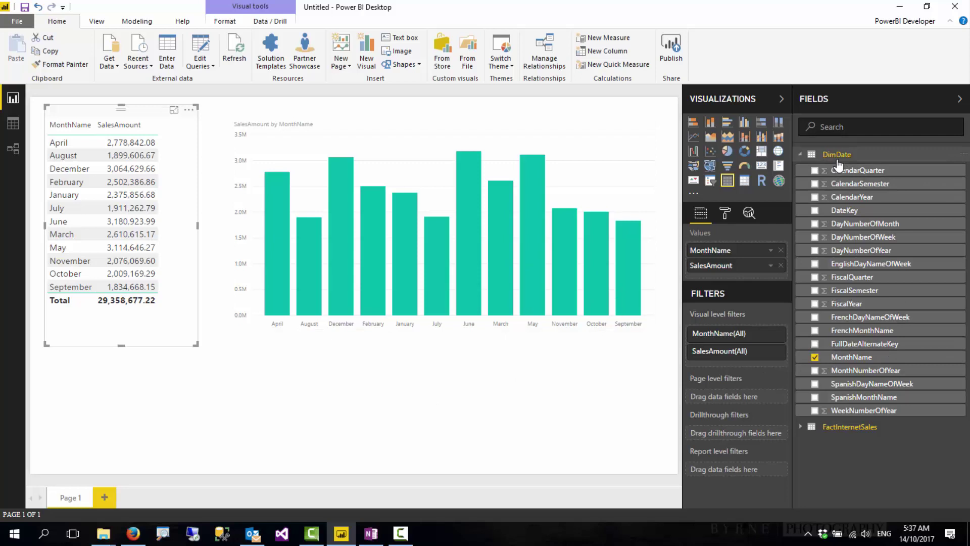
{"action": "left_click", "coordinate": [856, 359]}
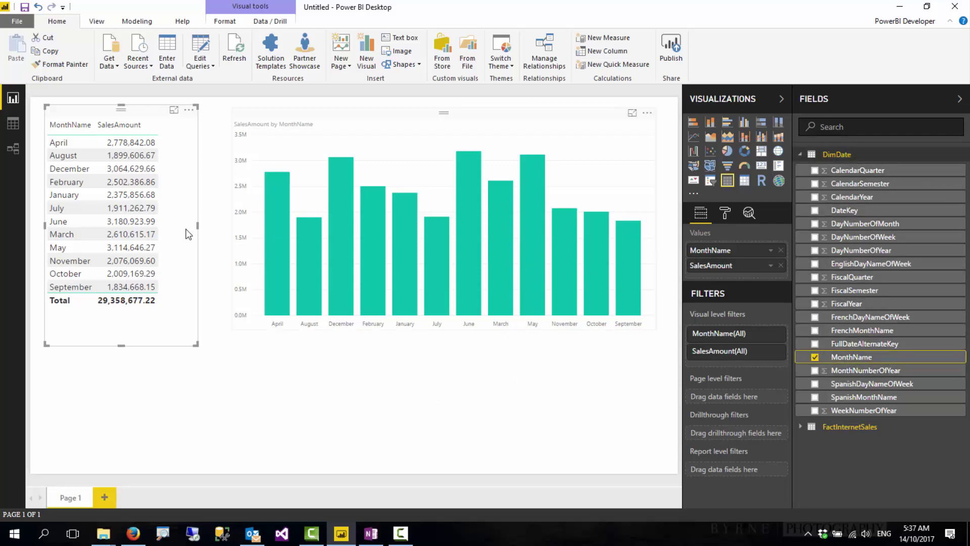
{"action": "left_click", "coordinate": [12, 125]}
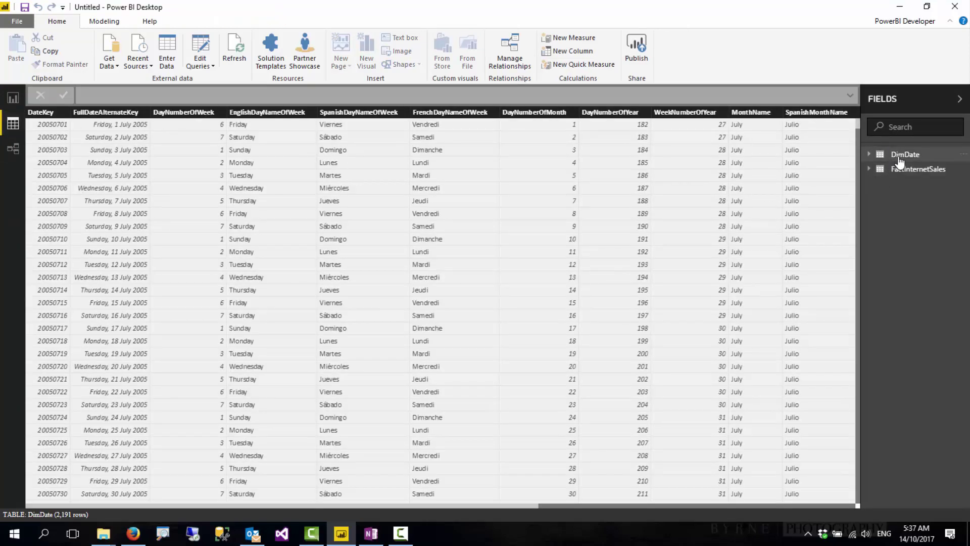
Inspect the MonthName, DayNumberOfYear and MonthNumberOfYear columns, then return to the report page.
{"action": "left_click", "coordinate": [752, 113]}
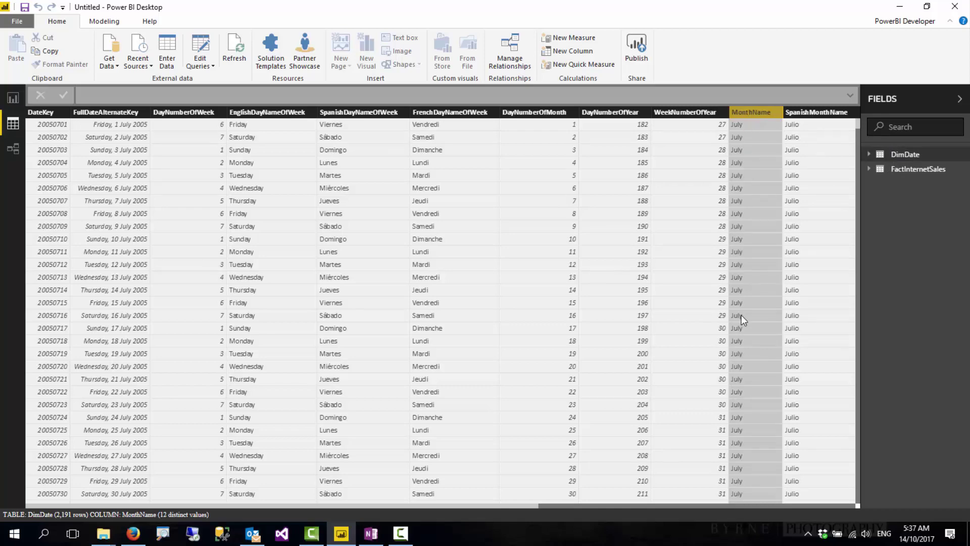
{"action": "left_click", "coordinate": [600, 493]}
{"action": "left_click_drag", "start_coordinate": [528, 506], "coordinate": [677, 506]}
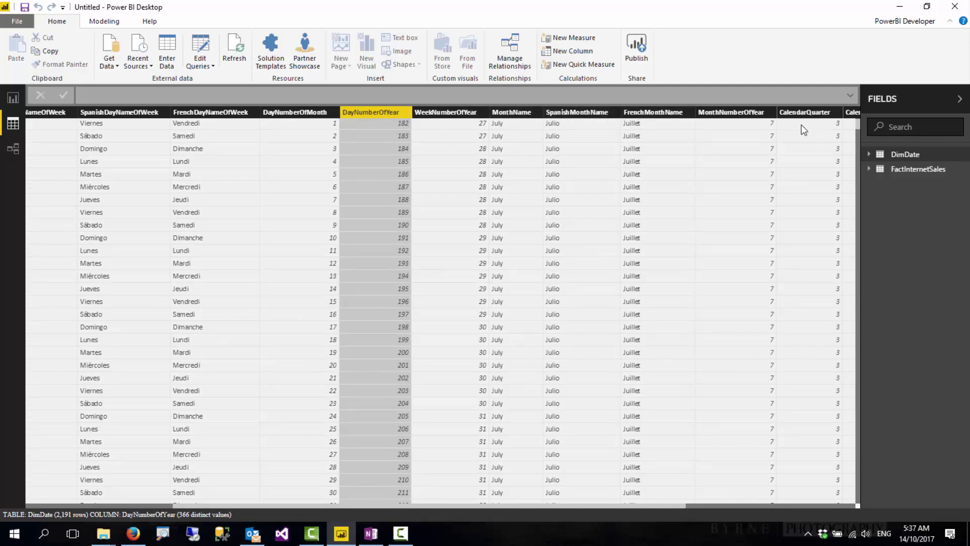
{"action": "left_click", "coordinate": [746, 115]}
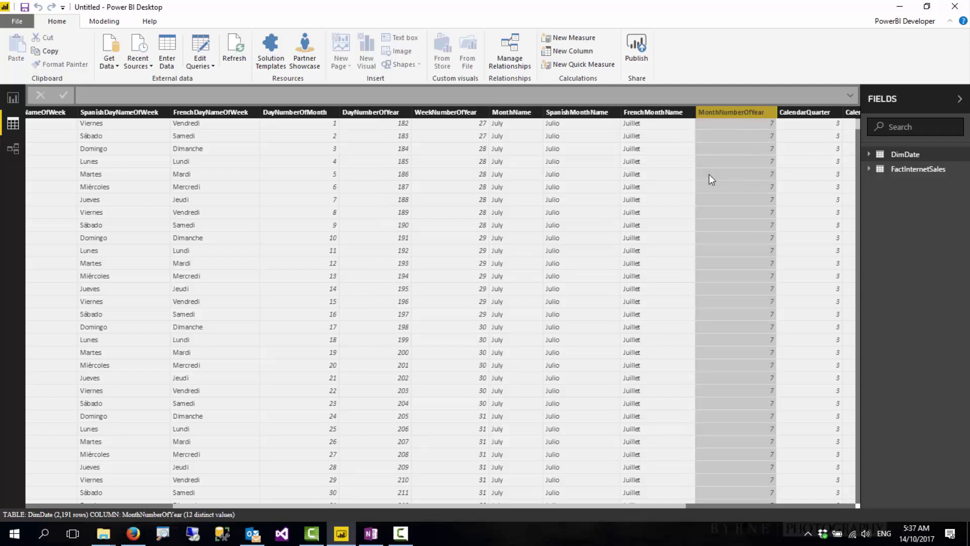
{"action": "left_click", "coordinate": [13, 98]}
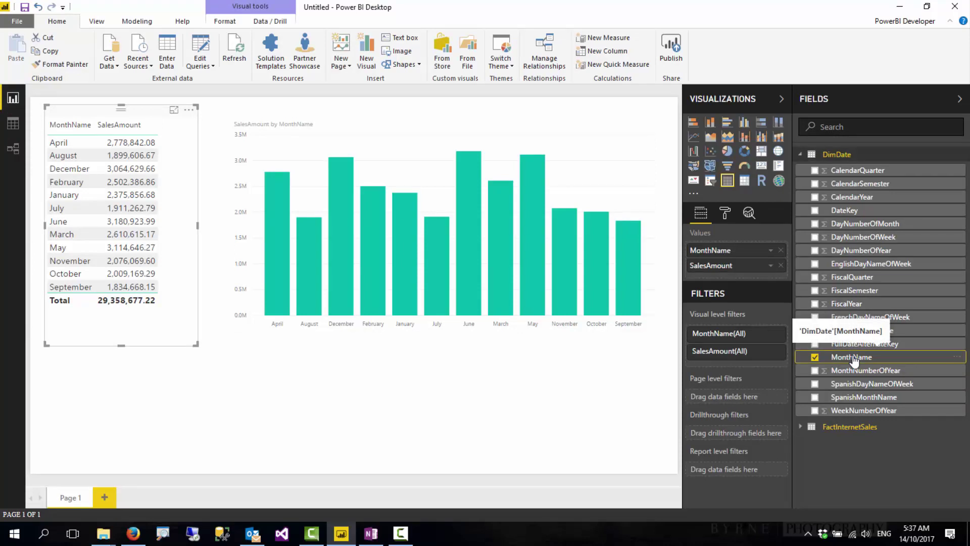
Sort the MonthName column by MonthNumberOfYear using Sort by Column.
{"action": "left_click", "coordinate": [138, 20]}
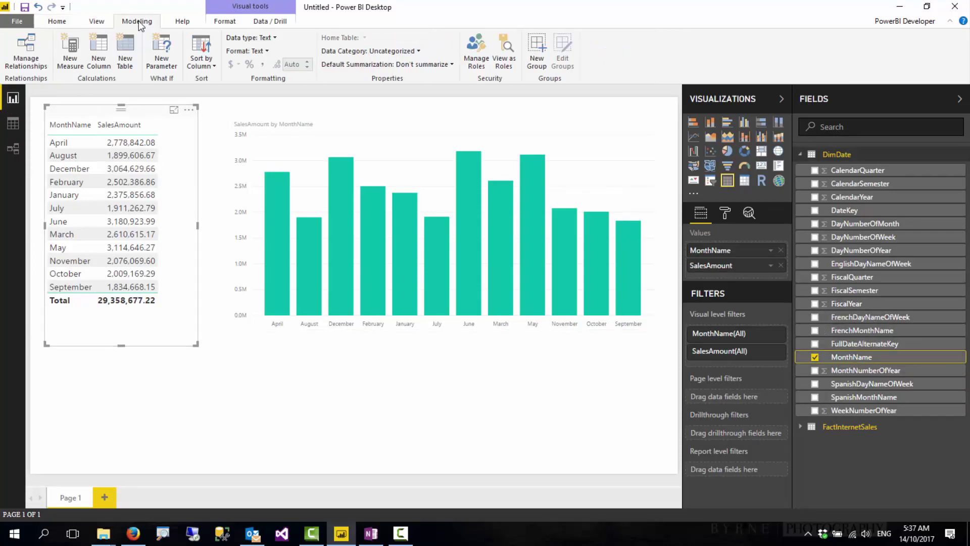
{"action": "left_click", "coordinate": [202, 66]}
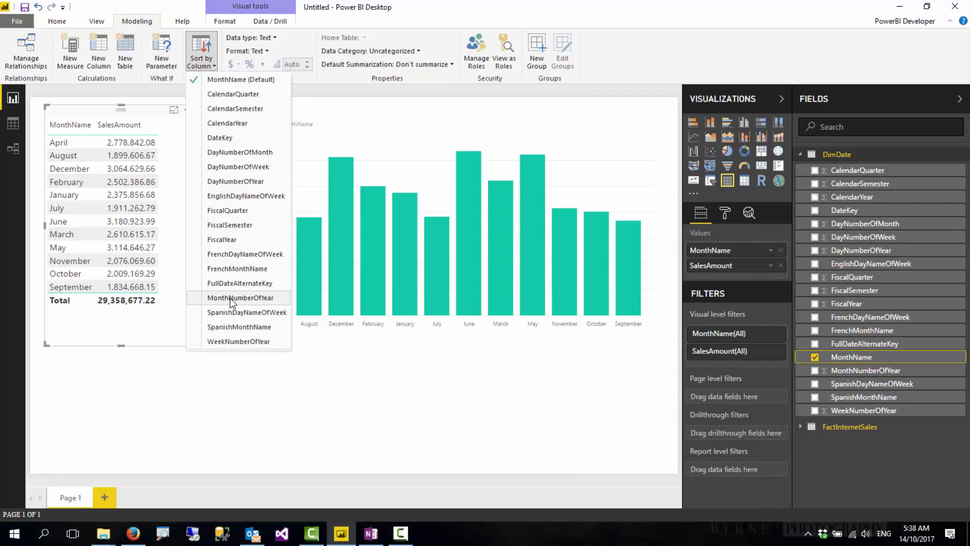
{"action": "left_click", "coordinate": [229, 297]}
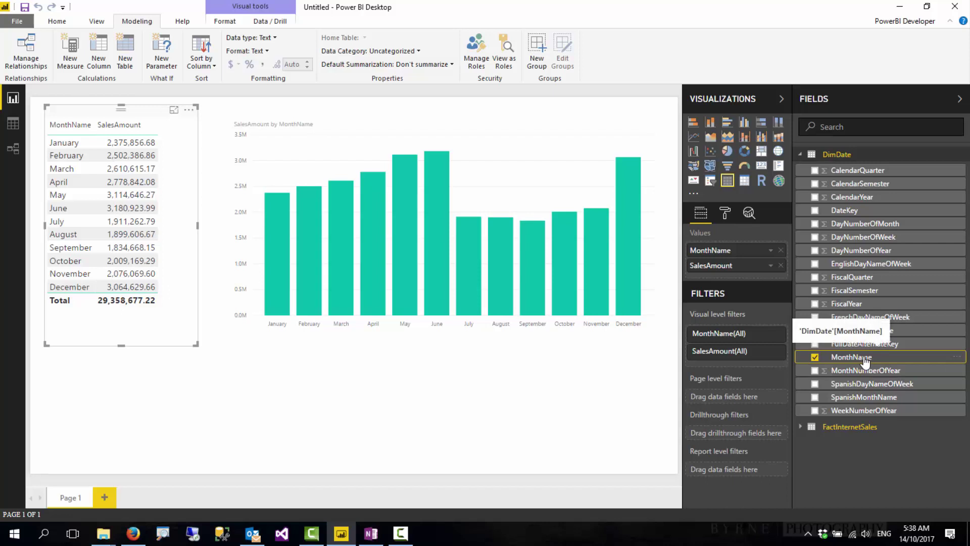
Reopen Sort by Column to confirm MonthNumberOfYear is checked for MonthName.
{"action": "left_click", "coordinate": [202, 65]}
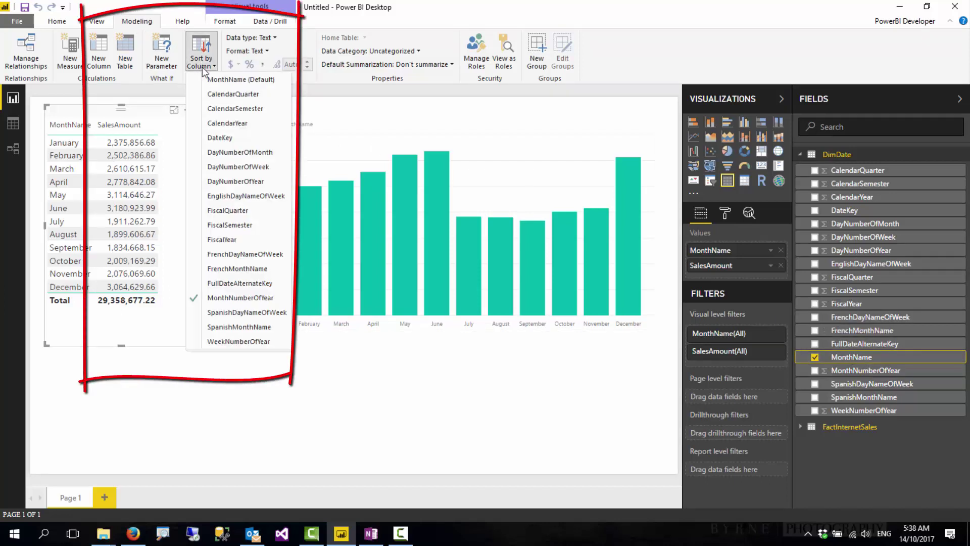